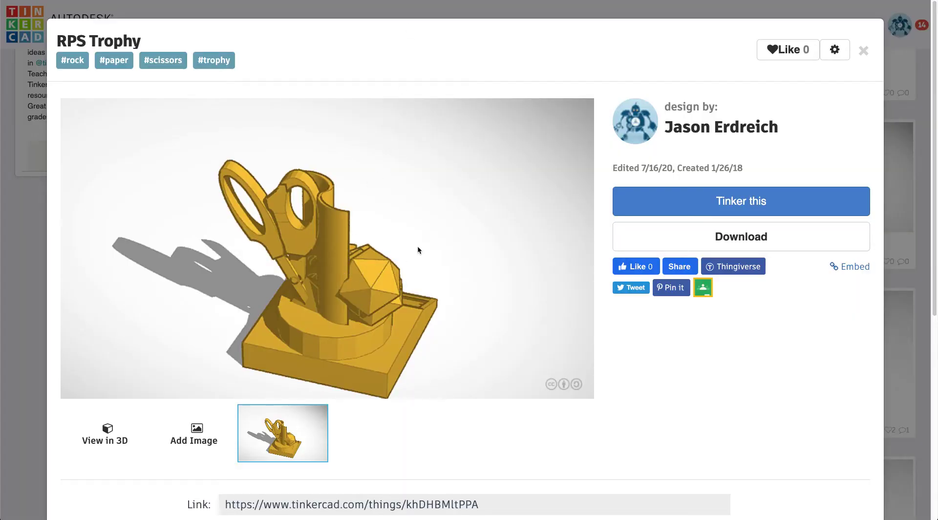
- Embed the RPS Trophy design from Tinkercad on the 101 Lessons page of the Google Sites workshop using its embed code
{"action": "left_click", "coordinate": [853, 267]}
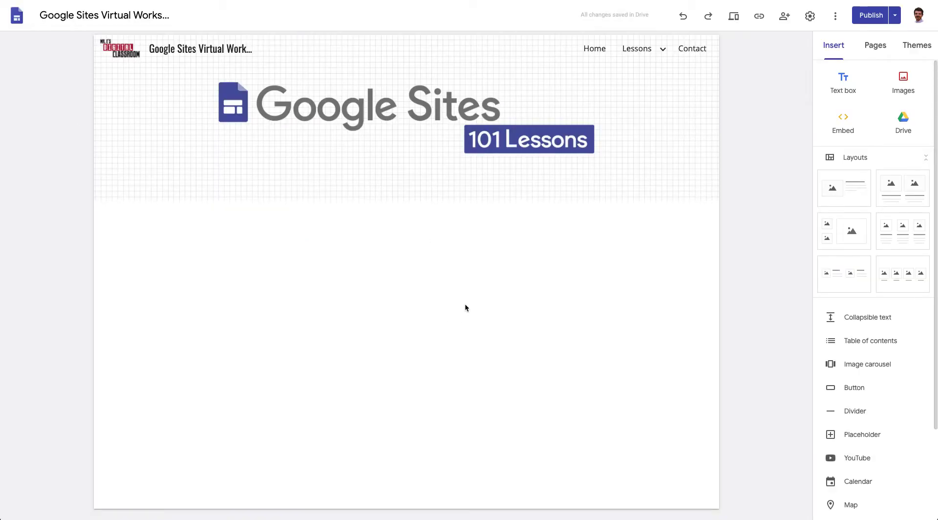
{"action": "left_click", "coordinate": [843, 122]}
{"action": "key", "text": "ctrl+v"}
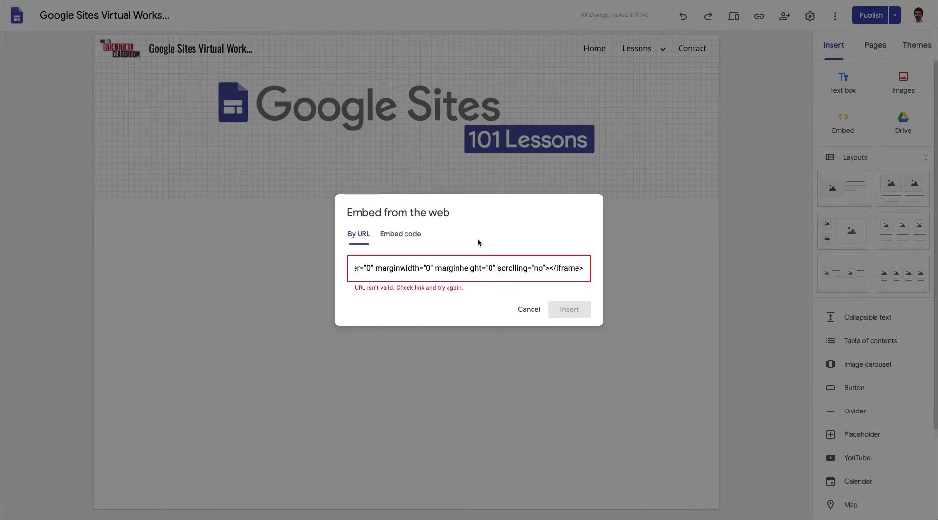
{"action": "key", "text": "ctrl+z"}
{"action": "left_click", "coordinate": [398, 235]}
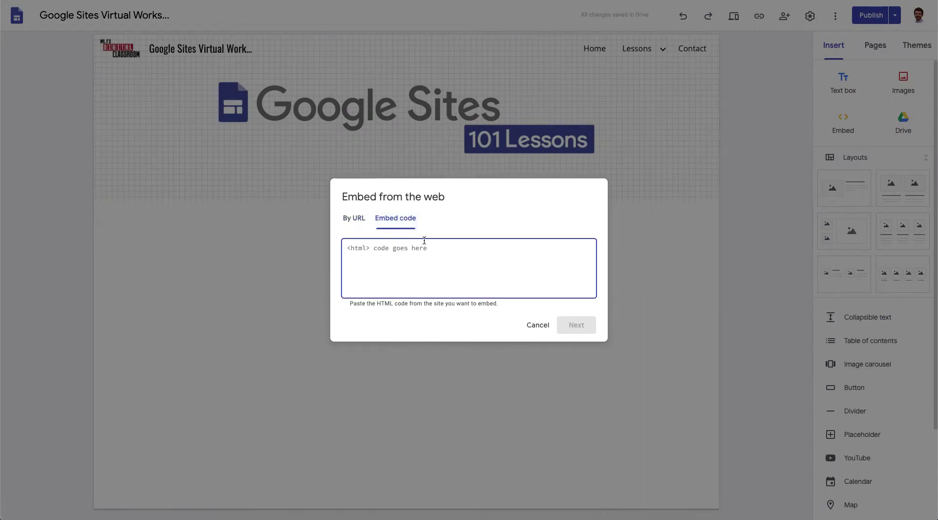
{"action": "key", "text": "ctrl+v"}
{"action": "left_click", "coordinate": [576, 325]}
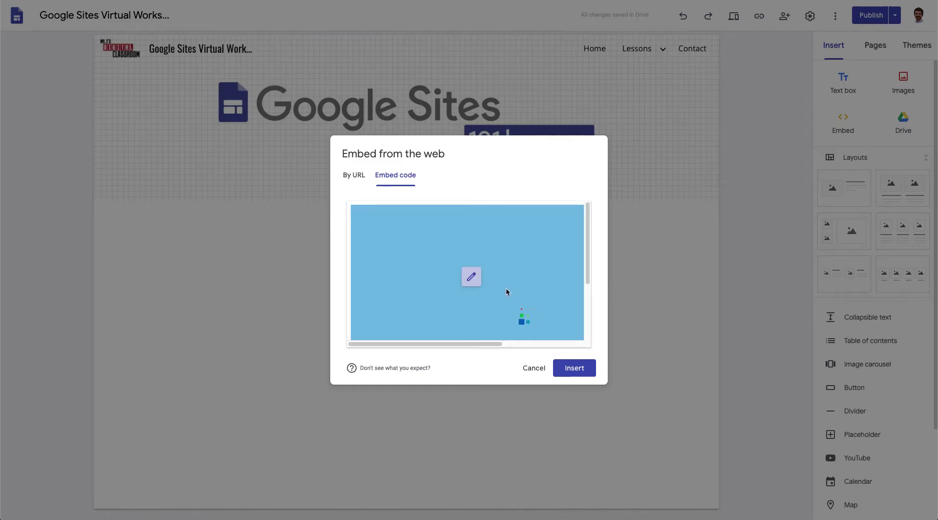
{"action": "left_click", "coordinate": [575, 368]}
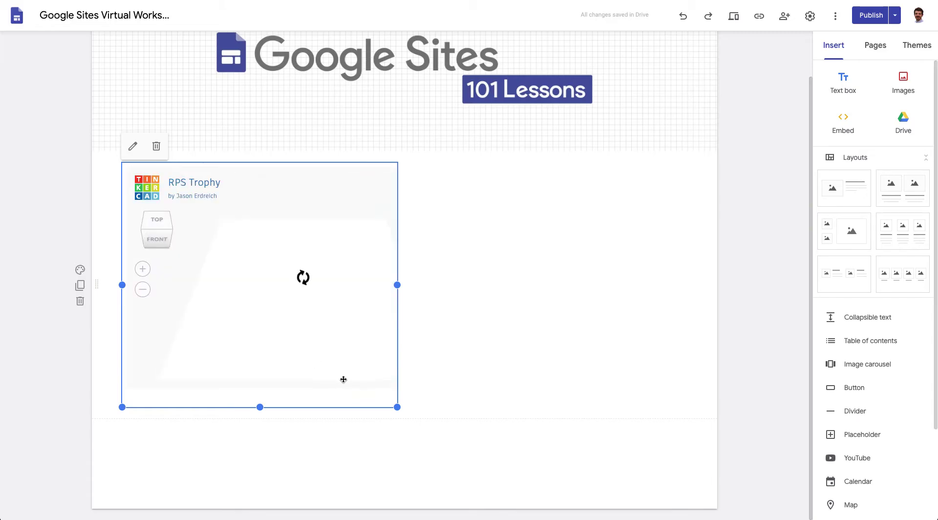
- Try rotating the embedded trophy in the editor and on the published site's 101 Lessons page
{"action": "left_click_drag", "start_coordinate": [266, 319], "coordinate": [278, 305]}
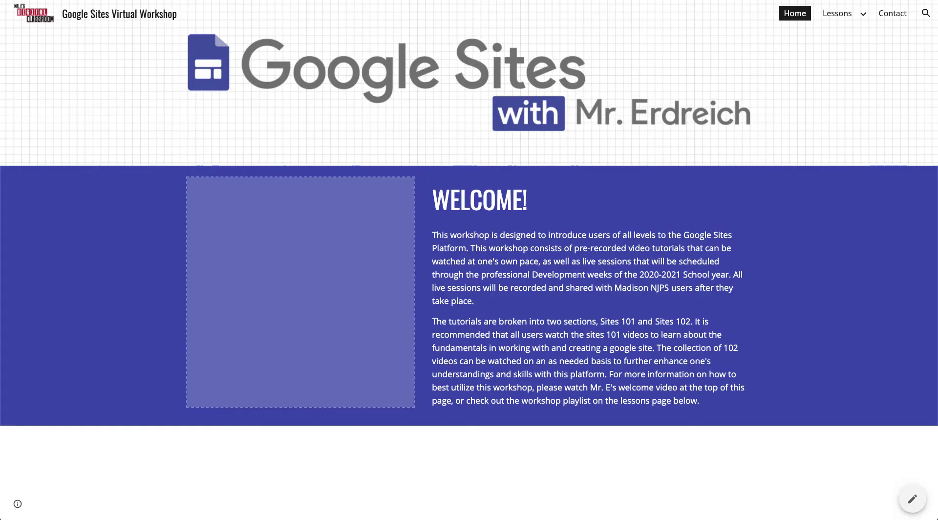
{"action": "mouse_move", "coordinate": [833, 14]}
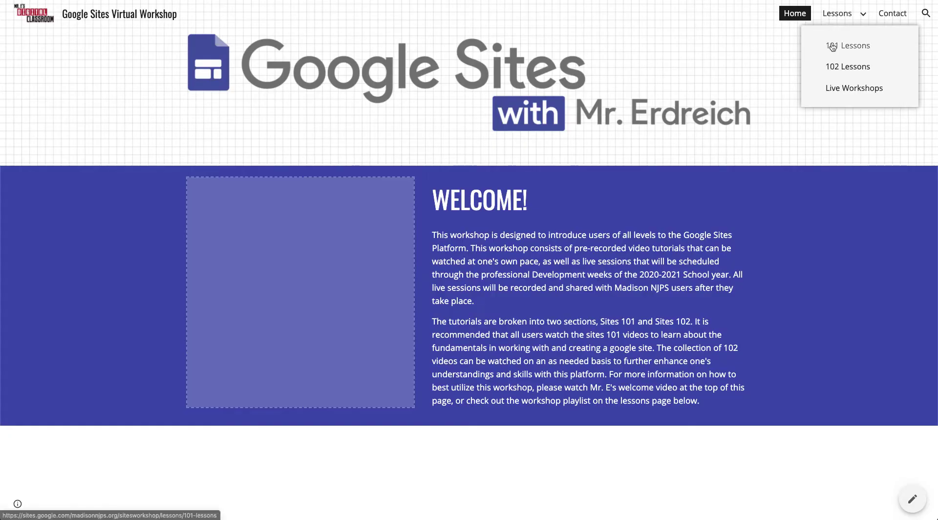
{"action": "left_click", "coordinate": [826, 49]}
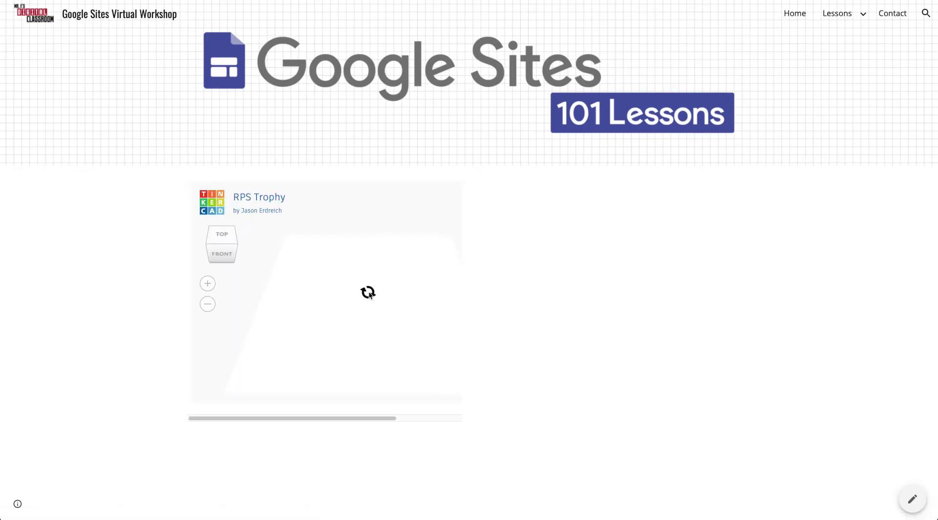
{"action": "mouse_move", "coordinate": [386, 310]}
{"action": "left_mouse_down"}
{"action": "mouse_move", "coordinate": [318, 269]}
{"action": "mouse_move", "coordinate": [323, 352]}
{"action": "mouse_move", "coordinate": [324, 333]}
{"action": "mouse_move", "coordinate": [314, 328]}
{"action": "mouse_move", "coordinate": [393, 336]}
{"action": "mouse_move", "coordinate": [394, 326]}
{"action": "mouse_move", "coordinate": [374, 324]}
{"action": "left_mouse_up"}
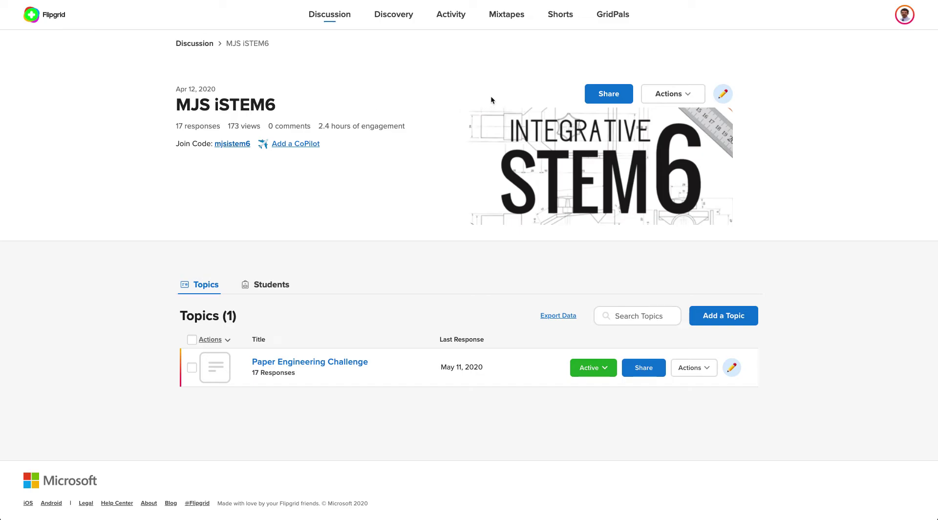
- Switch to Flipgrid and get the embed code from the MJS iSTEM6 group's sharing options
{"action": "left_click", "coordinate": [599, 98]}
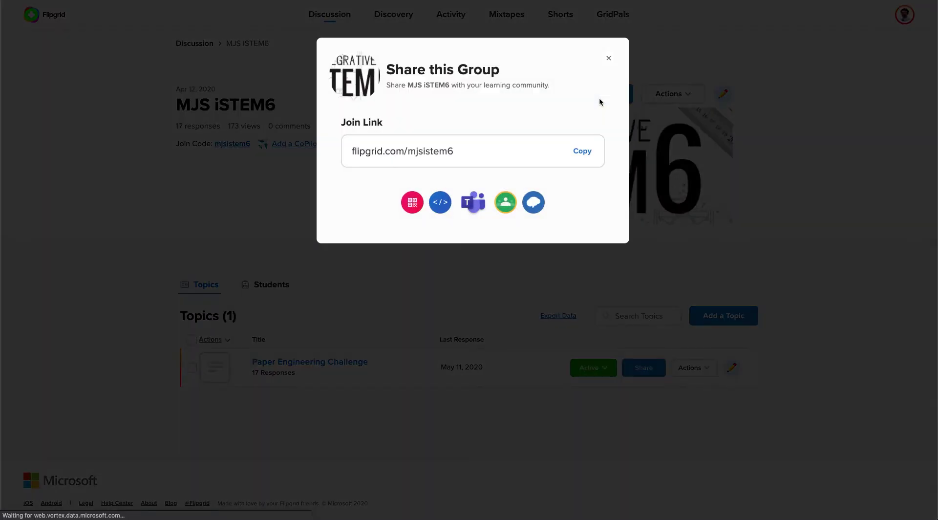
{"action": "left_click", "coordinate": [440, 209]}
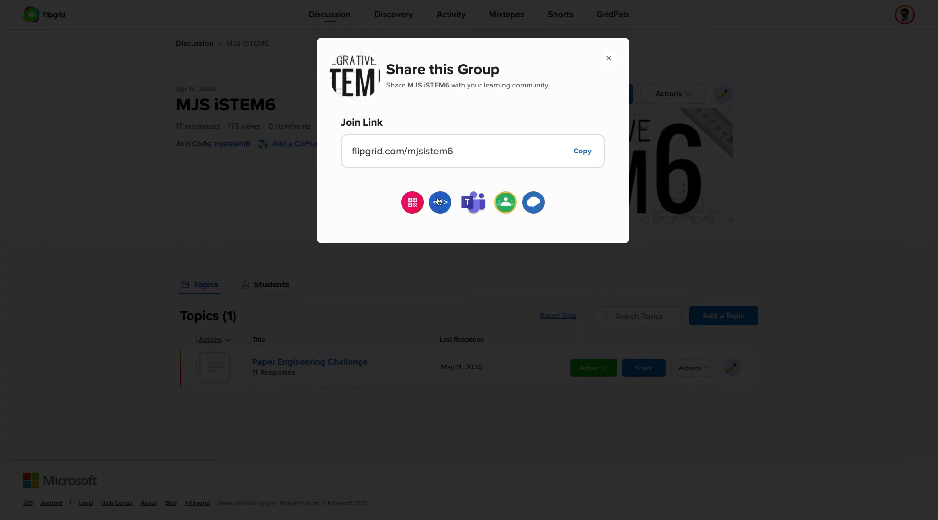
{"action": "left_click", "coordinate": [442, 203]}
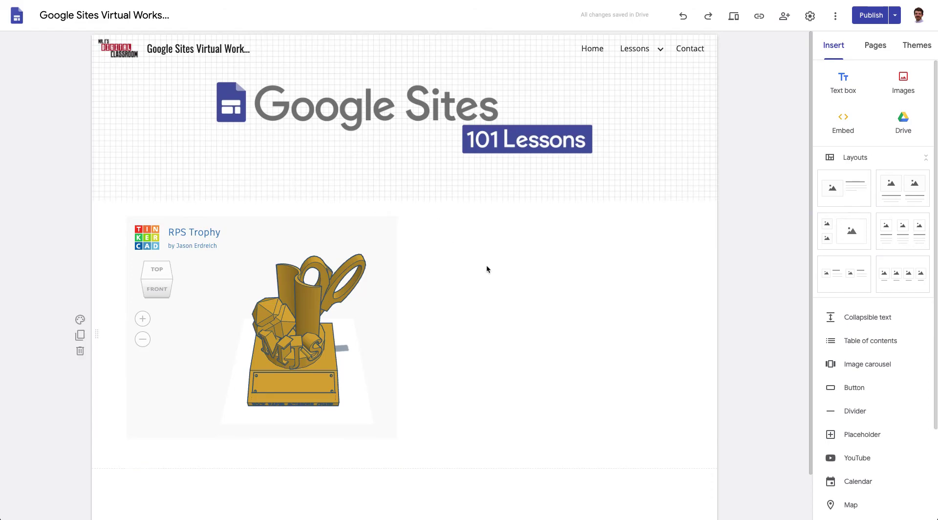
- Switch to the Google Sites editor and embed the MJS iSTEM6 group beside the trophy using its embed code
{"action": "double_click", "coordinate": [486, 265]}
{"action": "left_click", "coordinate": [461, 267]}
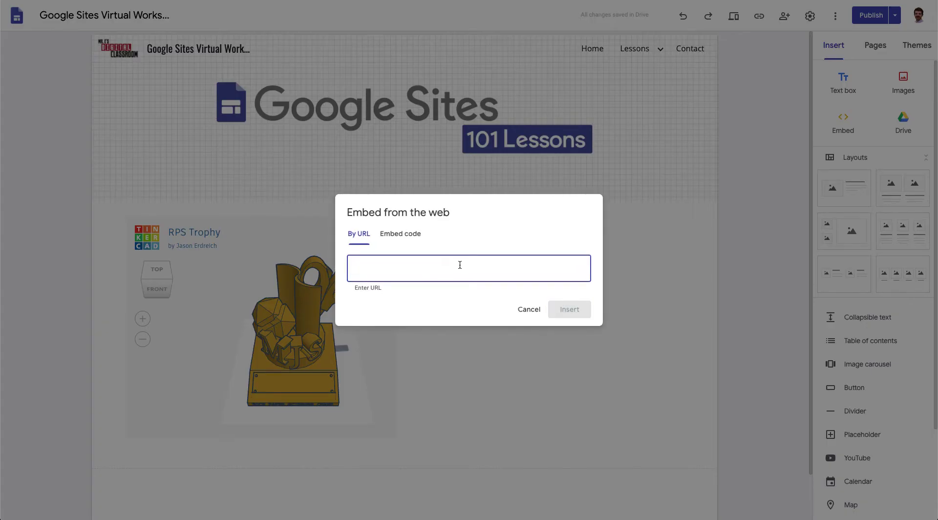
{"action": "left_click", "coordinate": [424, 234]}
{"action": "key", "text": "ctrl+v"}
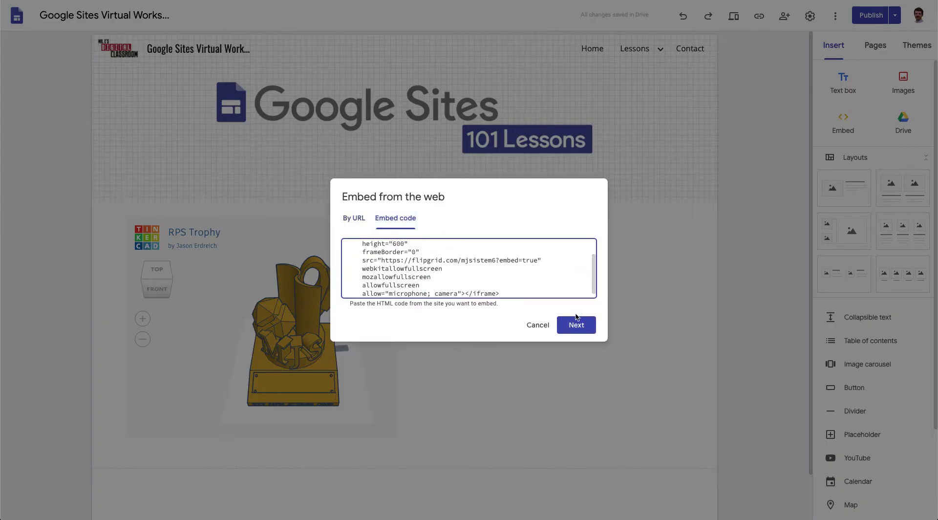
{"action": "left_click", "coordinate": [576, 319]}
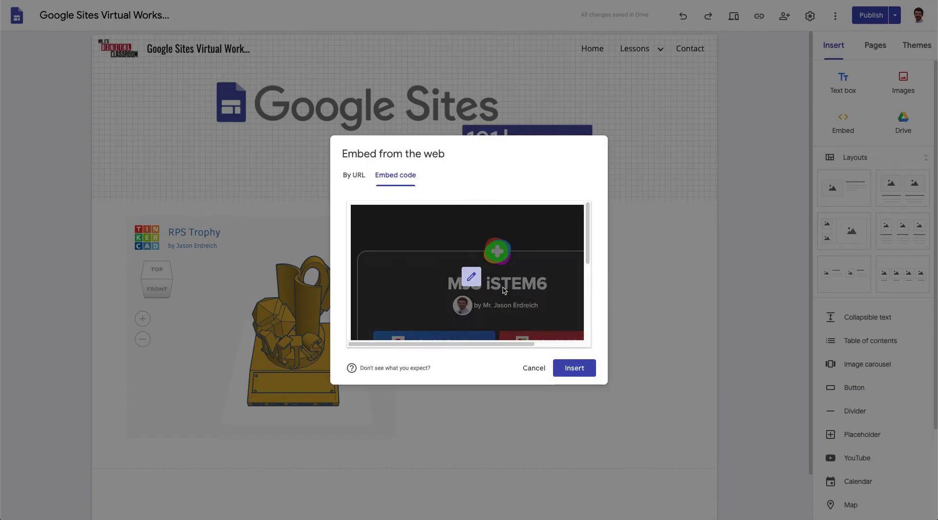
{"action": "left_click", "coordinate": [575, 367]}
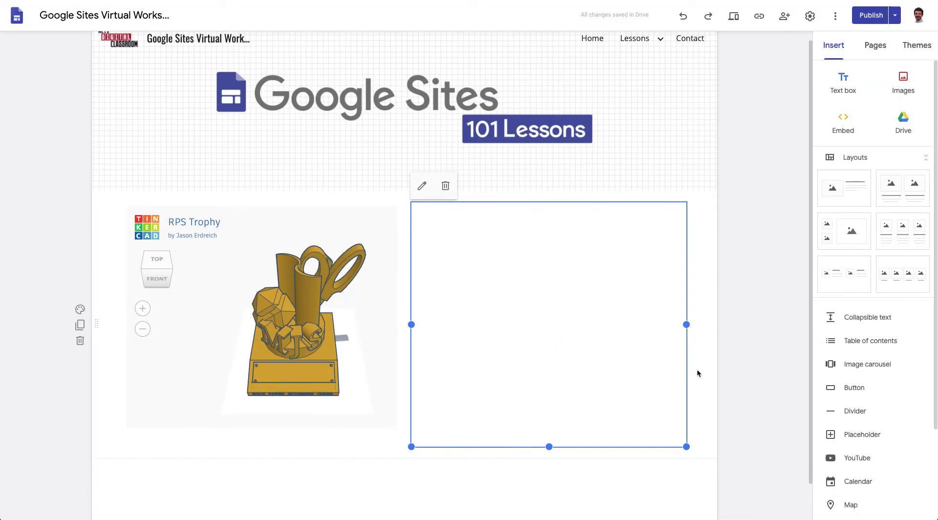
- Shorten the MJS iSTEM6 embed to end just below its sign-in panel and try to widen it
{"action": "scroll", "coordinate": [703, 366], "scroll_direction": "down", "scroll_amount": 1}
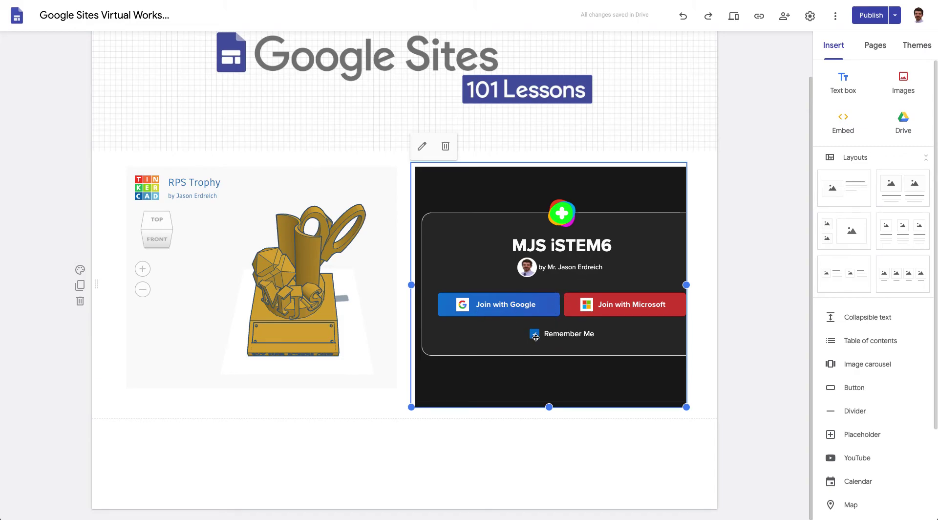
{"action": "left_click_drag", "start_coordinate": [687, 406], "coordinate": [709, 378]}
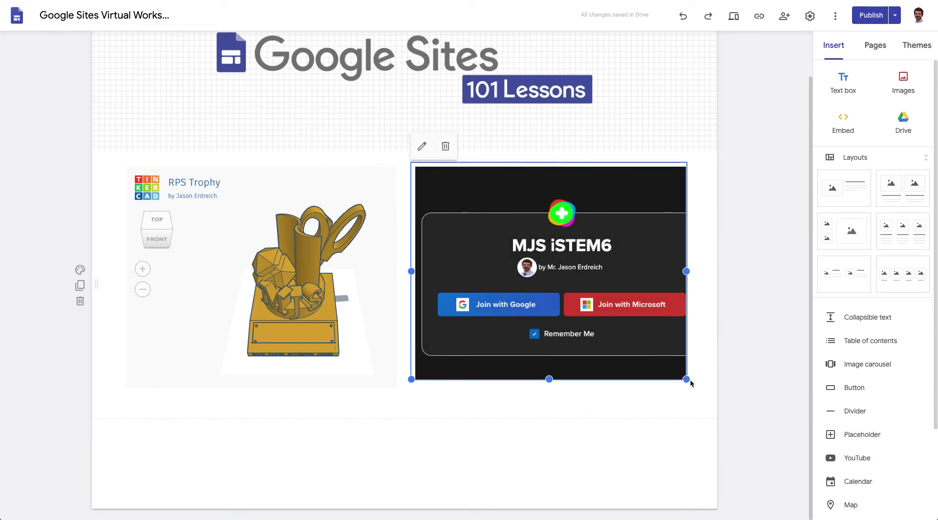
{"action": "left_click_drag", "start_coordinate": [685, 380], "coordinate": [713, 380]}
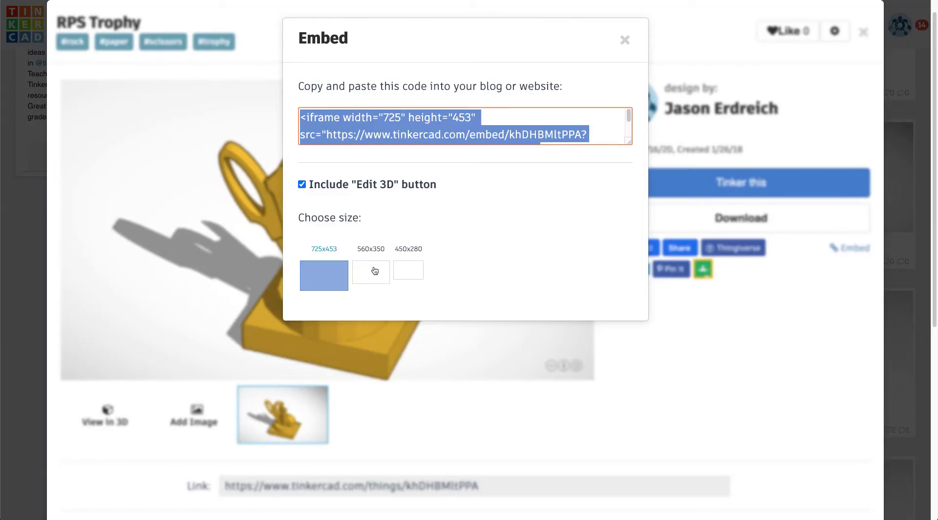
- Switch to Tinkercad and try the 560x350 and 450x280 size options for the RPS Trophy embed code
{"action": "left_click", "coordinate": [372, 270]}
{"action": "left_click", "coordinate": [410, 269]}
{"action": "left_click", "coordinate": [378, 279]}
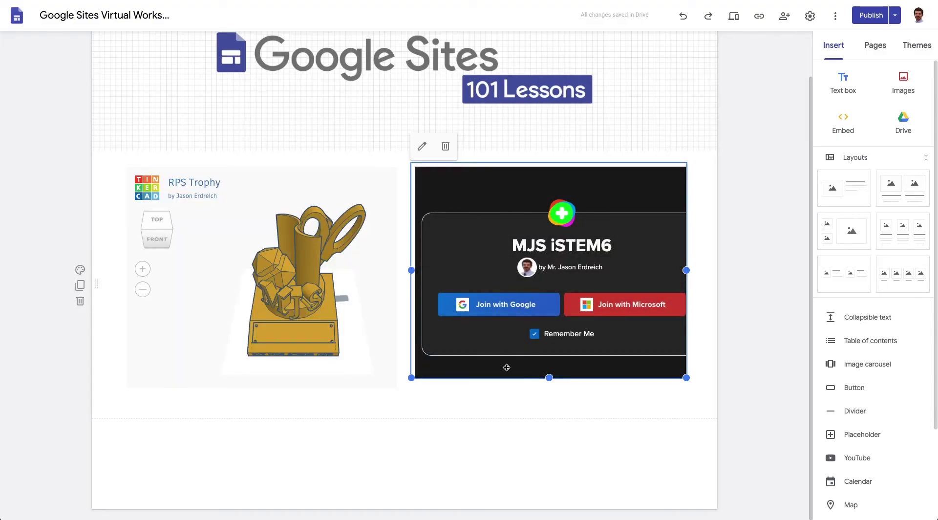
- Switch to the EmbedSocial Instagram Albums page and copy the listed album's embed code
{"action": "left_click", "coordinate": [466, 408]}
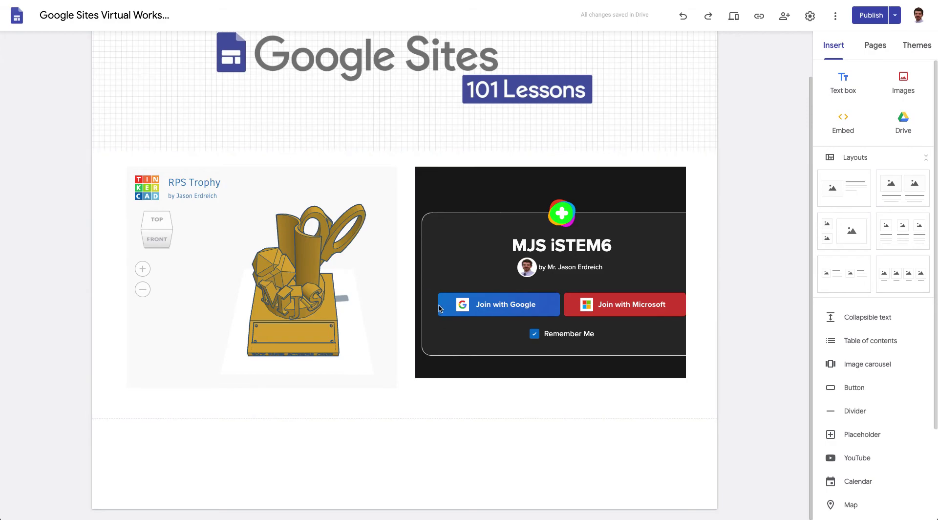
{"action": "key", "text": "super+Tab"}
{"action": "key", "text": "super+Tab"}
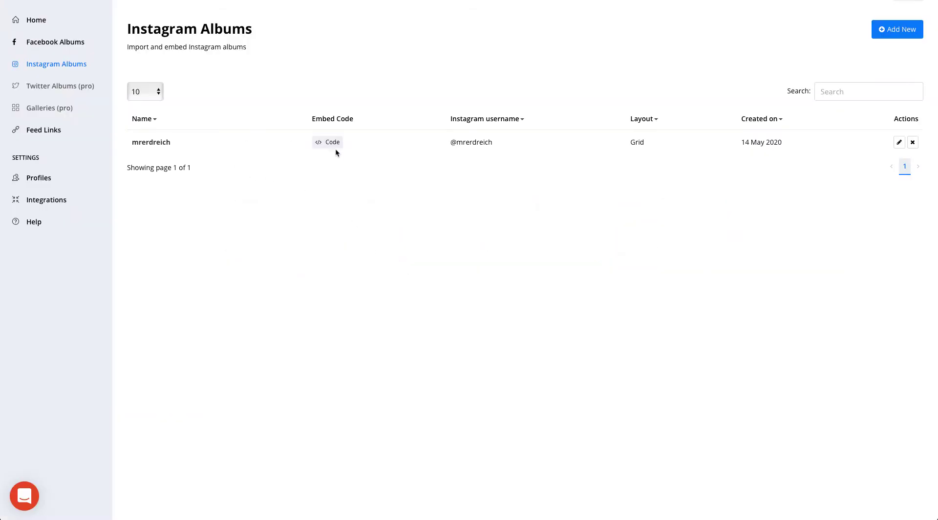
{"action": "left_click", "coordinate": [336, 148]}
{"action": "left_click", "coordinate": [390, 103]}
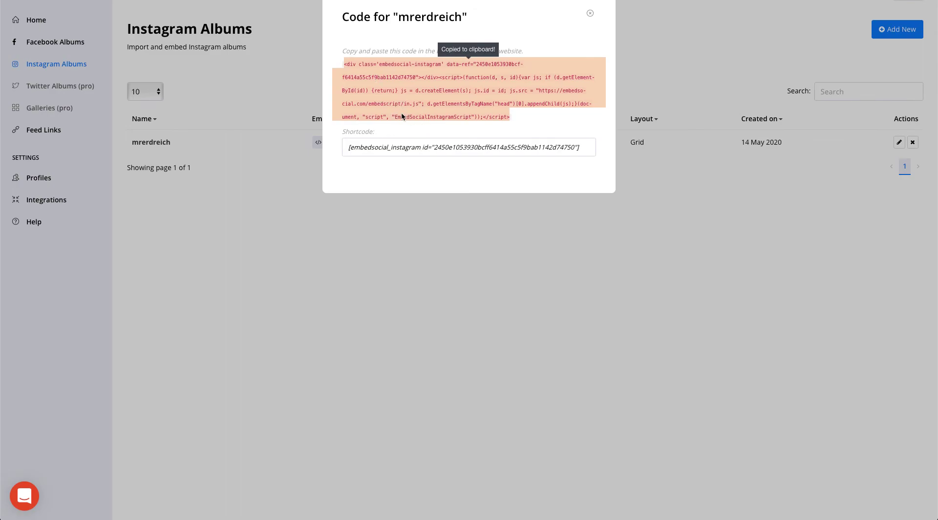
- In the Google Sites editor, embed the copied Instagram album code in a new section below and enlarge it to the full content width
{"action": "key", "text": "super+Tab"}
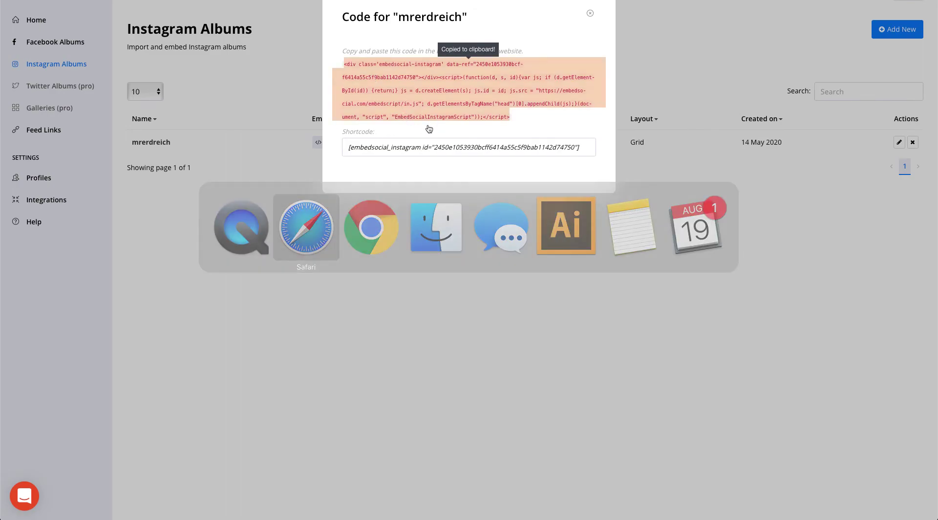
{"action": "key", "text": "super+Tab"}
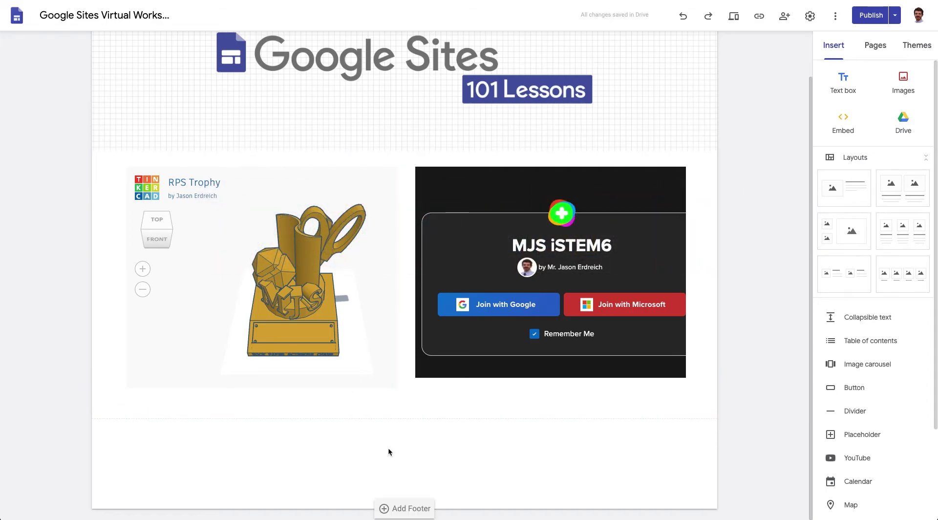
{"action": "double_click", "coordinate": [419, 455]}
{"action": "left_click", "coordinate": [388, 453]}
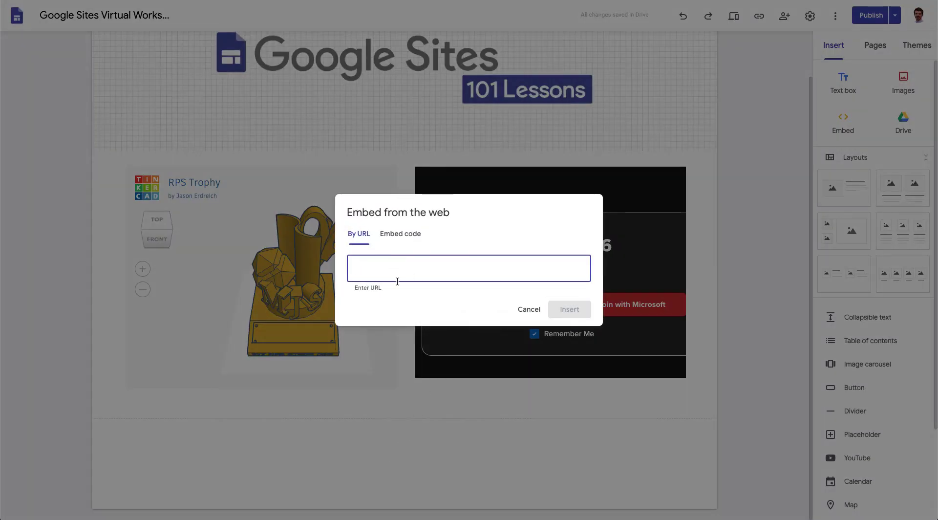
{"action": "left_click", "coordinate": [401, 234]}
{"action": "key", "text": "super+v"}
{"action": "left_click", "coordinate": [578, 325]}
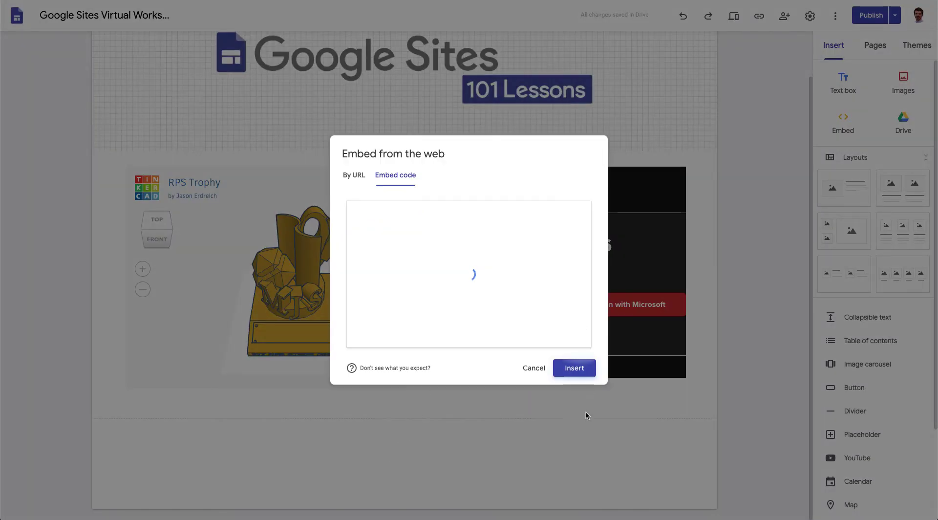
{"action": "left_click", "coordinate": [575, 368]}
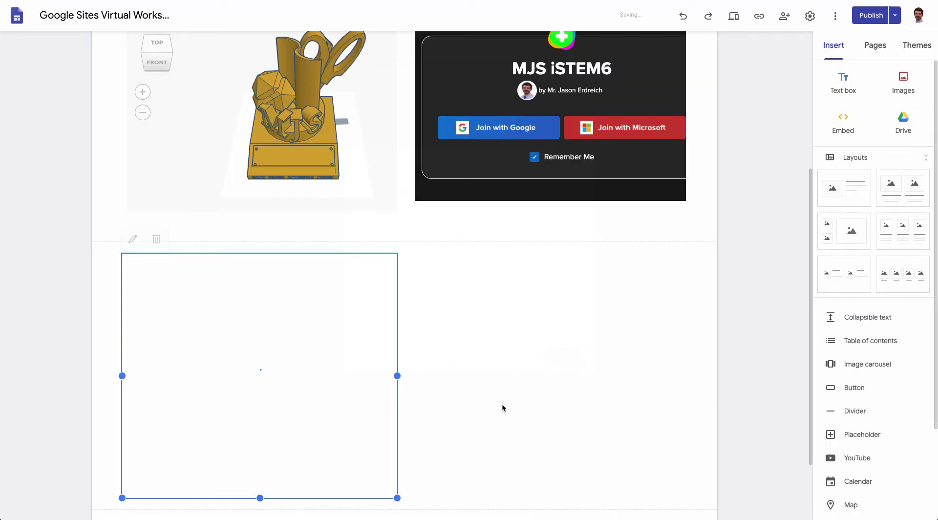
{"action": "left_click_drag", "start_coordinate": [398, 408], "coordinate": [686, 488]}
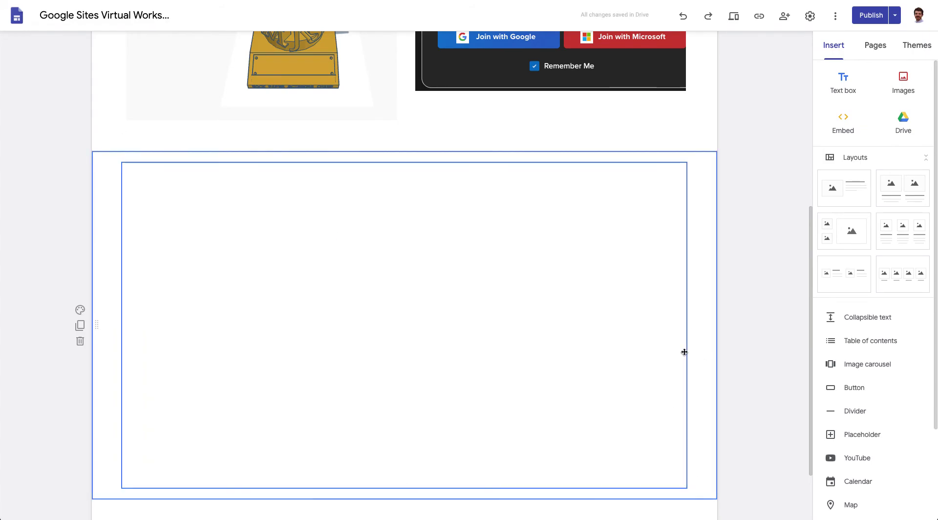
- Publish the updated 101 Lessons page and reload the live site to review all three embeds
{"action": "left_click", "coordinate": [879, 14]}
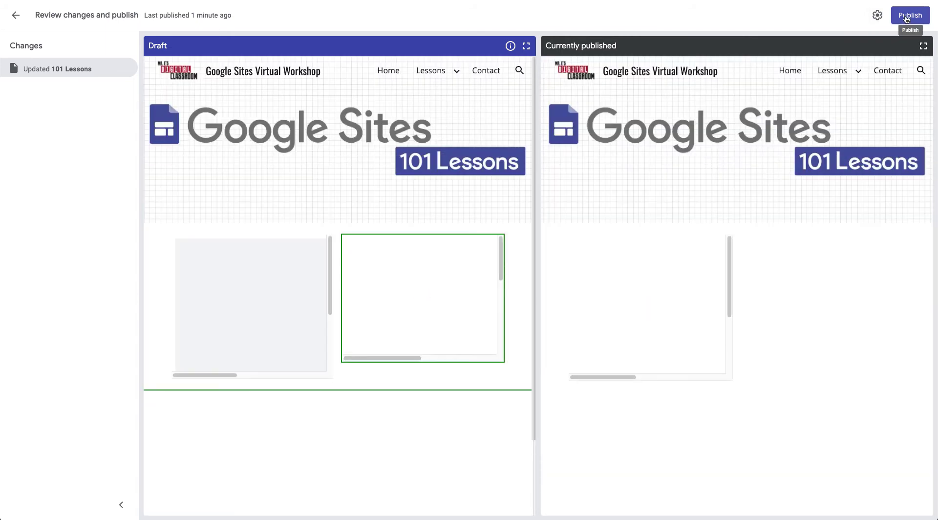
{"action": "left_click", "coordinate": [905, 16]}
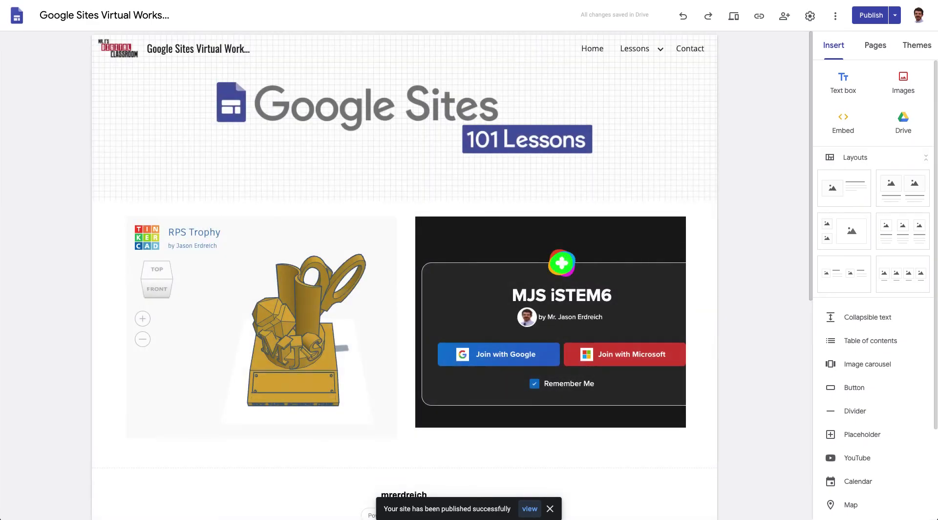
{"action": "left_click", "coordinate": [530, 508]}
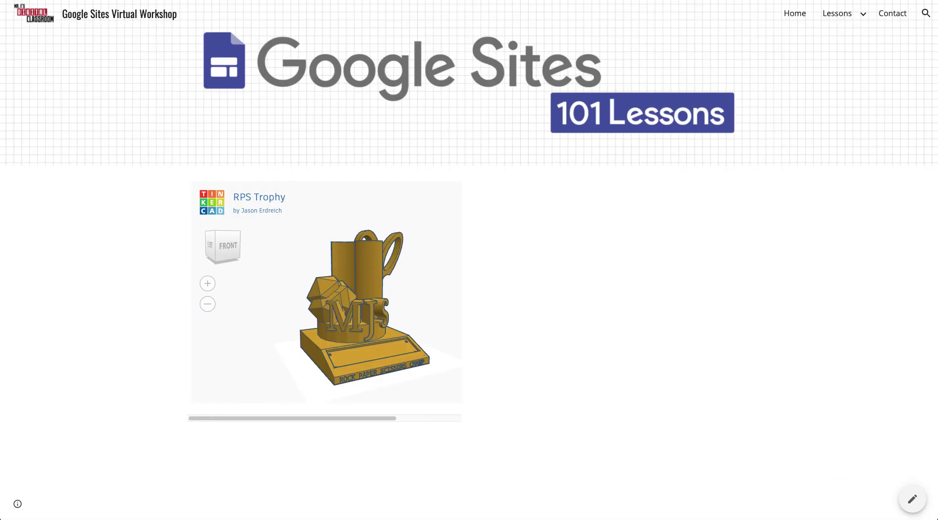
{"action": "key", "text": "ctrl+r"}
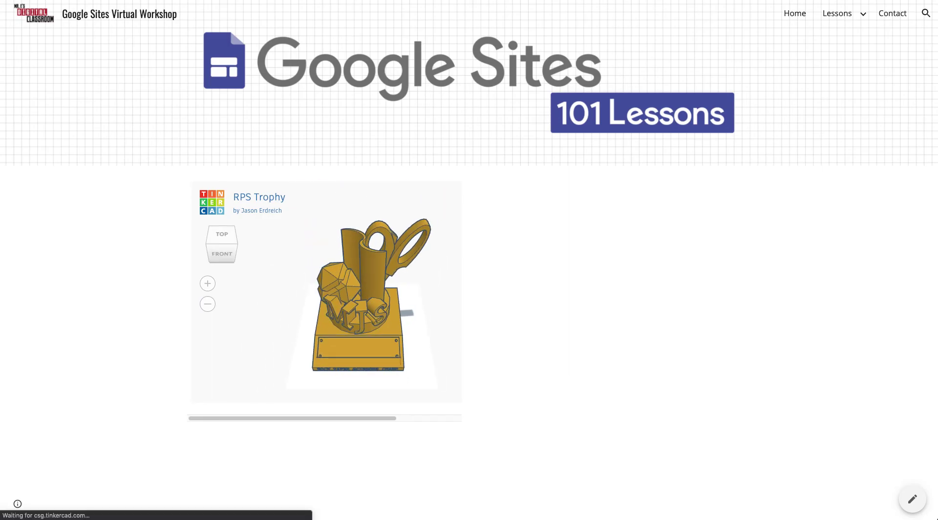
{"action": "key", "text": "ctrl+r"}
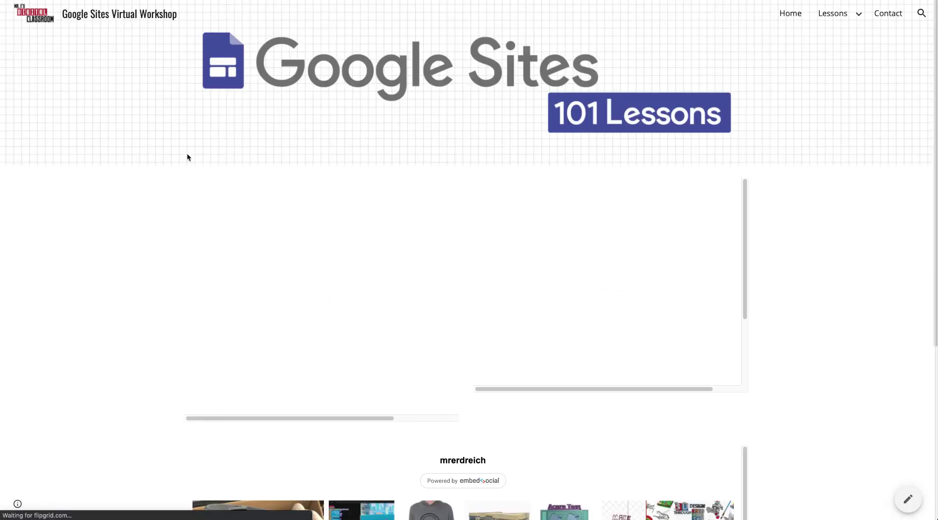
{"action": "scroll", "coordinate": [165, 156], "scroll_direction": "down", "scroll_amount": 5}
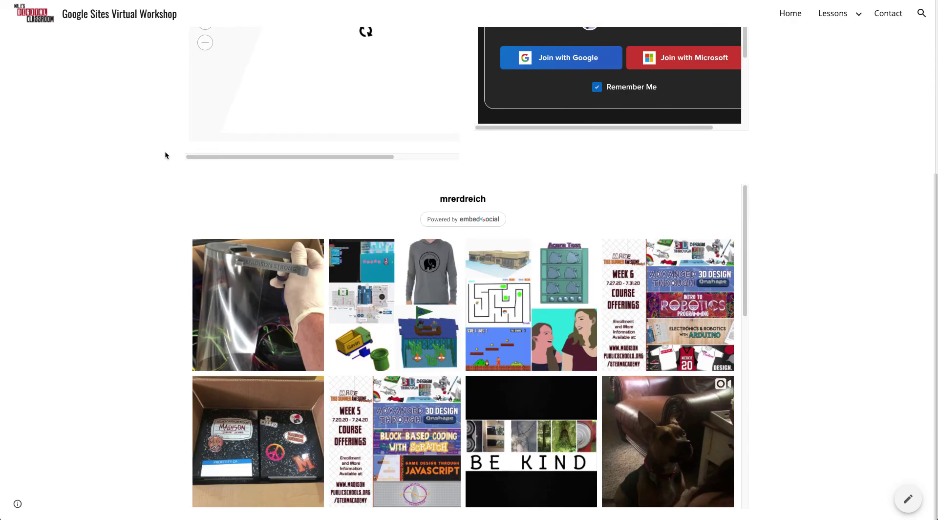
- Examine the embedded Instagram album on the published page, from its first posts to its last, along with the Tinkercad and Flipgrid embeds
{"action": "scroll", "coordinate": [492, 345], "scroll_direction": "down", "scroll_amount": 9}
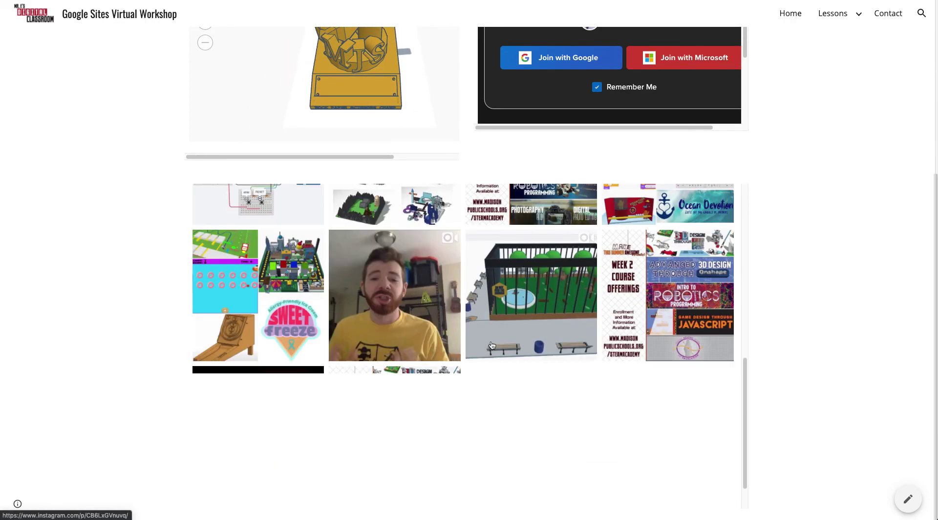
{"action": "scroll", "coordinate": [492, 345], "scroll_direction": "down", "scroll_amount": 2}
{"action": "scroll", "coordinate": [490, 342], "scroll_direction": "up", "scroll_amount": 8}
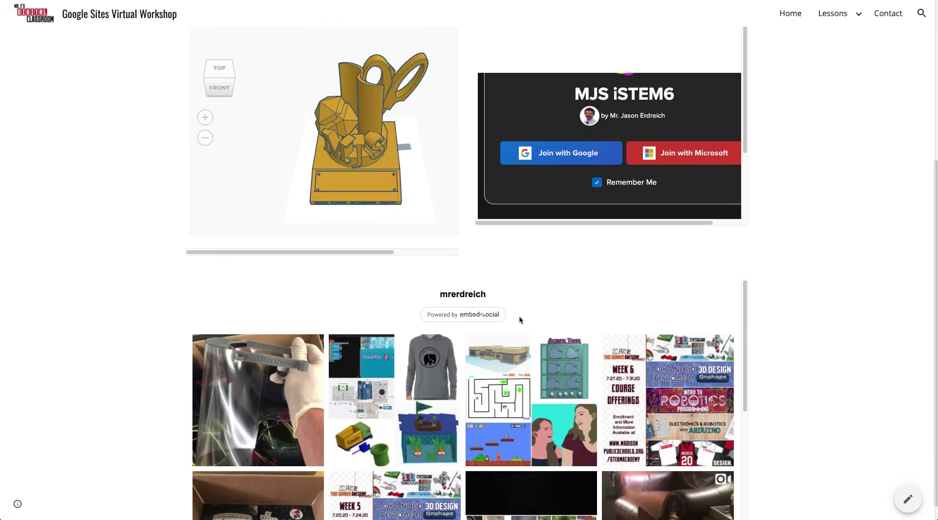
{"action": "scroll", "coordinate": [520, 320], "scroll_direction": "up", "scroll_amount": 3}
{"action": "scroll", "coordinate": [418, 301], "scroll_direction": "up", "scroll_amount": 3}
{"action": "scroll", "coordinate": [410, 289], "scroll_direction": "down", "scroll_amount": 3}
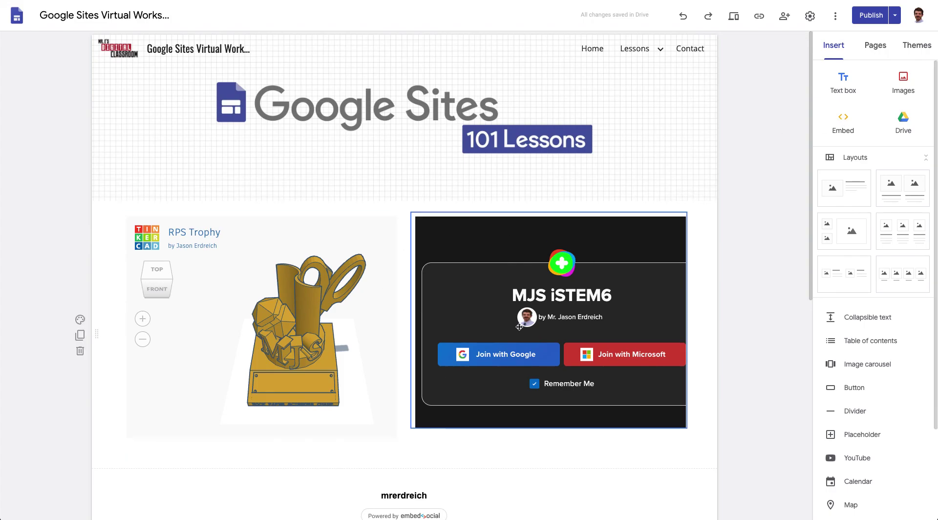
- Return to the Google Sites editor and review the layout of the Tinkercad, Flipgrid and Instagram album embeds on the 101 Lessons page
{"action": "scroll", "coordinate": [475, 408], "scroll_direction": "down", "scroll_amount": 5}
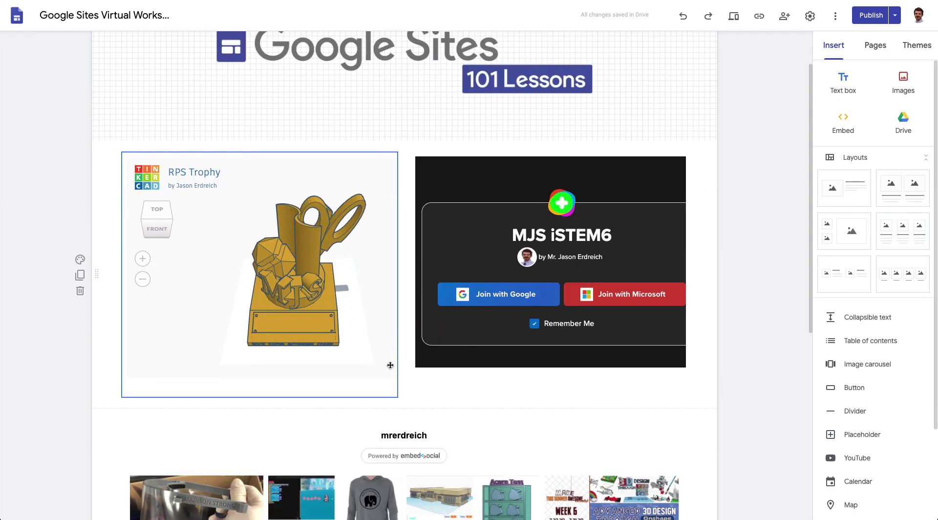
{"action": "scroll", "coordinate": [474, 408], "scroll_direction": "down", "scroll_amount": 3}
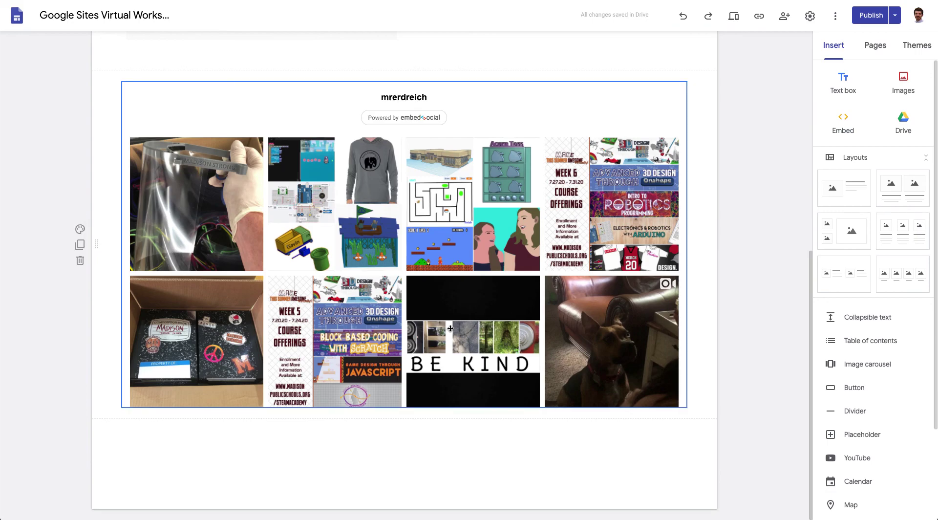
{"action": "scroll", "coordinate": [454, 352], "scroll_direction": "up", "scroll_amount": 1}
{"action": "scroll", "coordinate": [455, 353], "scroll_direction": "up", "scroll_amount": 7}
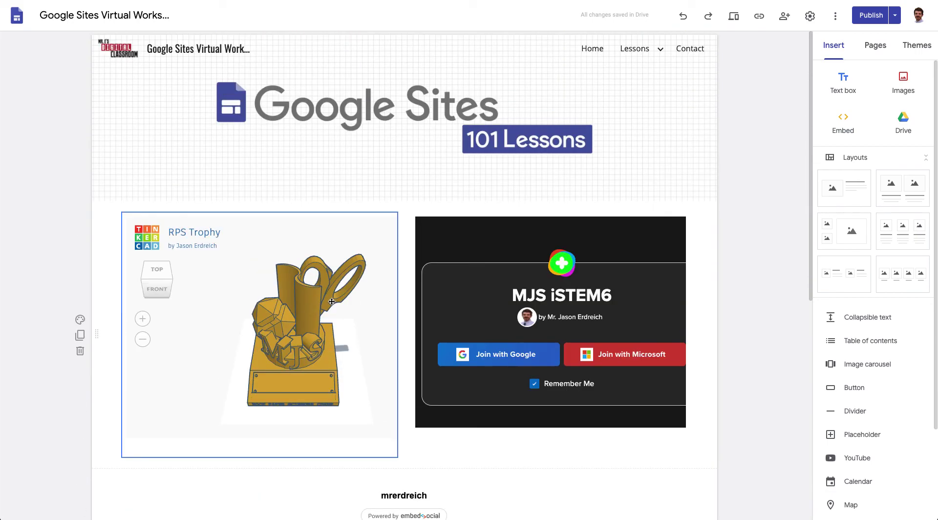